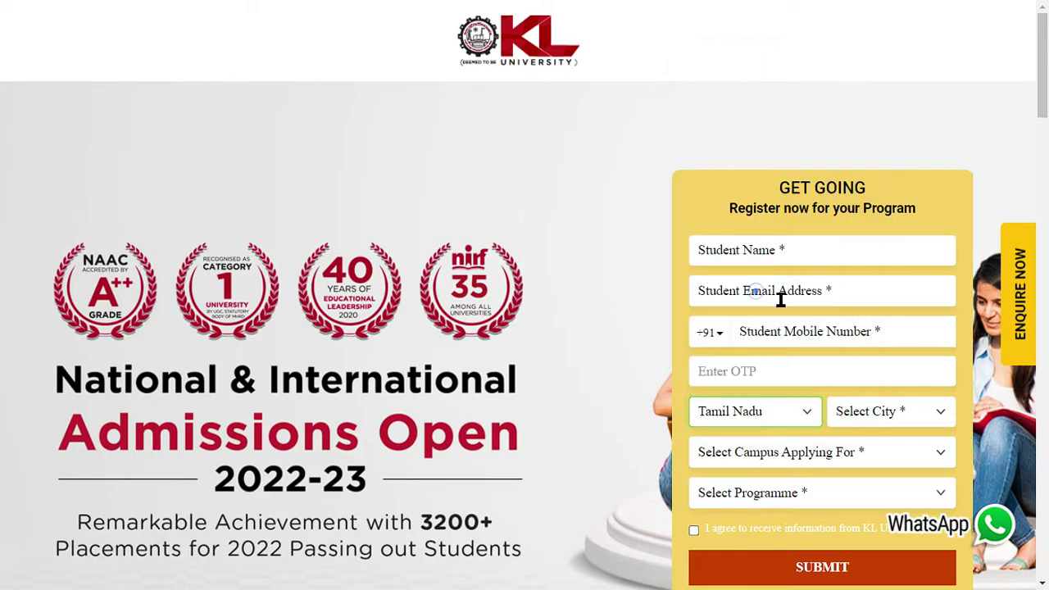
# - Choose Ariyalur as the city and Hyderabad as the campus applying for in the registration form
pyautogui.click(865, 410)
pyautogui.click(822, 296)
pyautogui.click(853, 414)
pyautogui.click(869, 292)
pyautogui.click(757, 461)
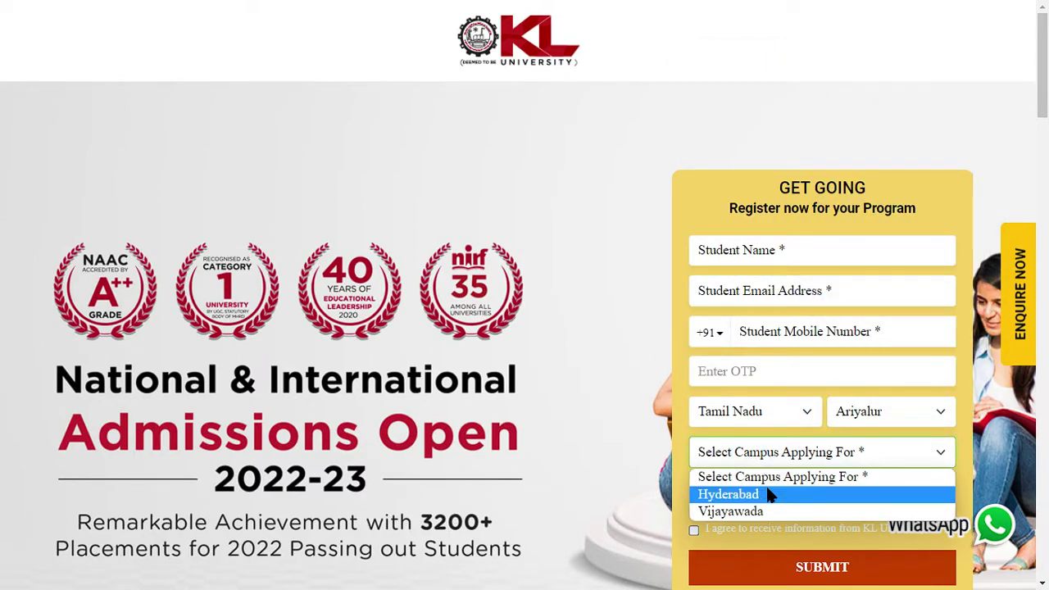
pyautogui.click(759, 494)
# - Set the programme to BCA, then submit the registration form with consent to receive information
pyautogui.click(759, 494)
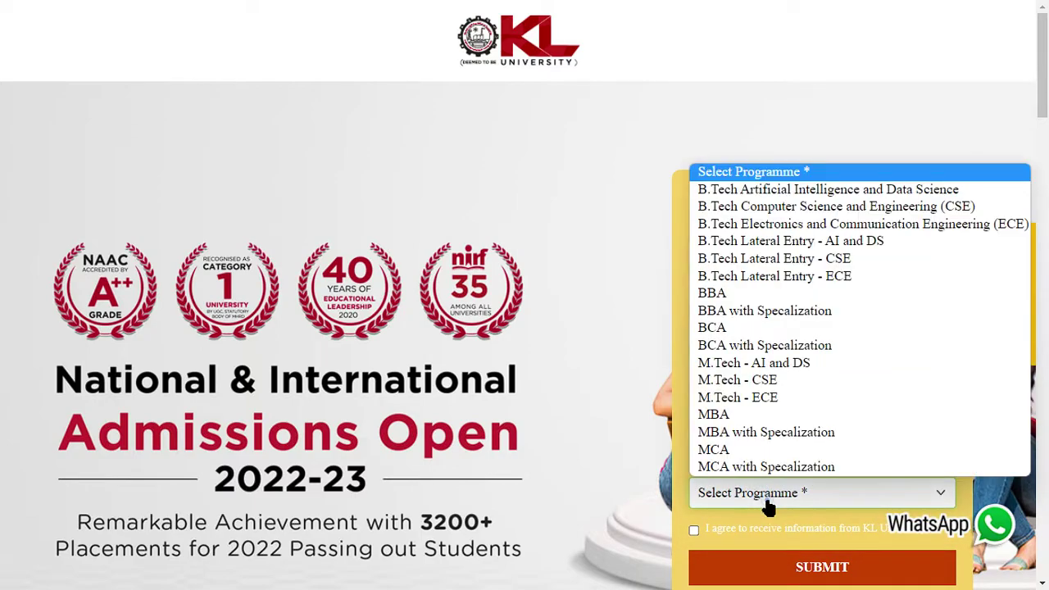
pyautogui.click(756, 276)
pyautogui.click(768, 502)
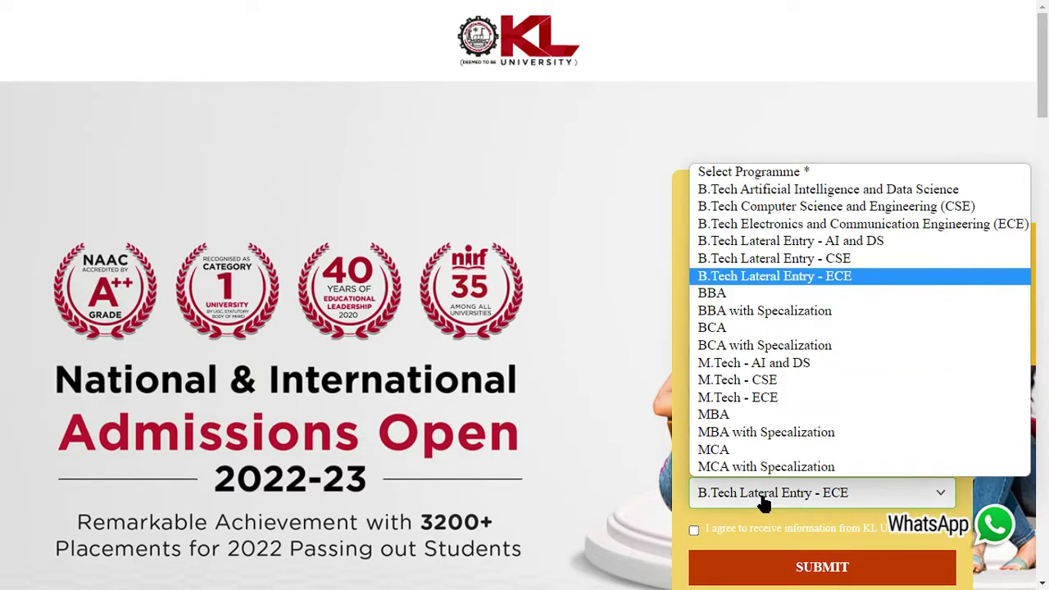
pyautogui.click(763, 327)
pyautogui.click(695, 530)
pyautogui.click(822, 567)
# - Read the registration confirmation message and its instruction about the application form deadline
pyautogui.tripleClick(464, 241)
pyautogui.click(599, 299)
pyautogui.tripleClick(426, 228)
pyautogui.click(487, 285)
pyautogui.click(363, 321)
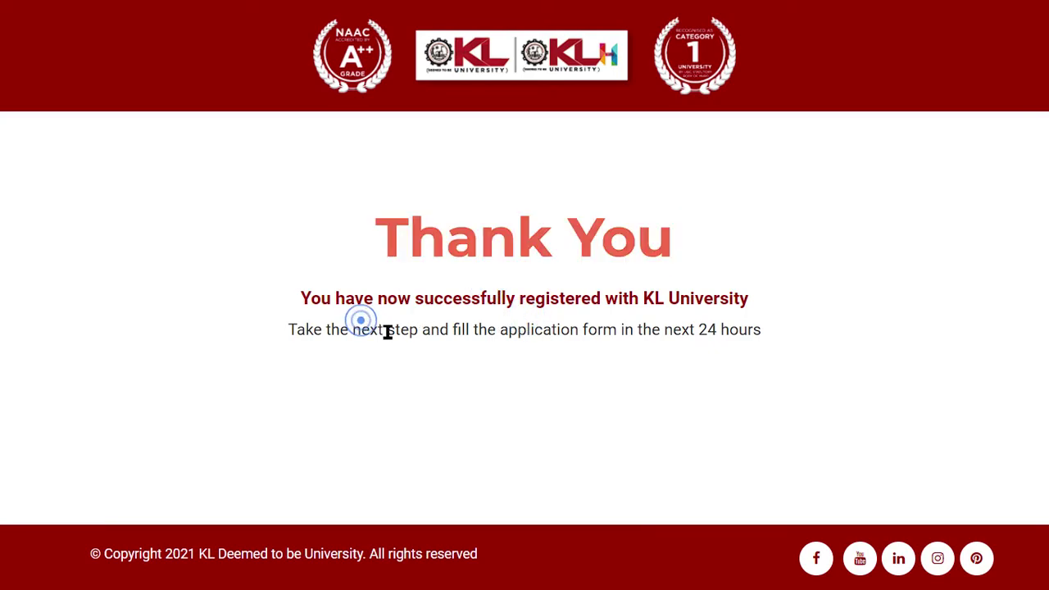
pyautogui.doubleClick(553, 303)
pyautogui.click(600, 328)
pyautogui.doubleClick(325, 331)
pyautogui.click(368, 393)
pyautogui.moveTo(727, 332); pyautogui.dragTo(298, 330)
pyautogui.click(391, 363)
pyautogui.click(746, 371)
pyautogui.click(644, 369)
pyautogui.click(456, 371)
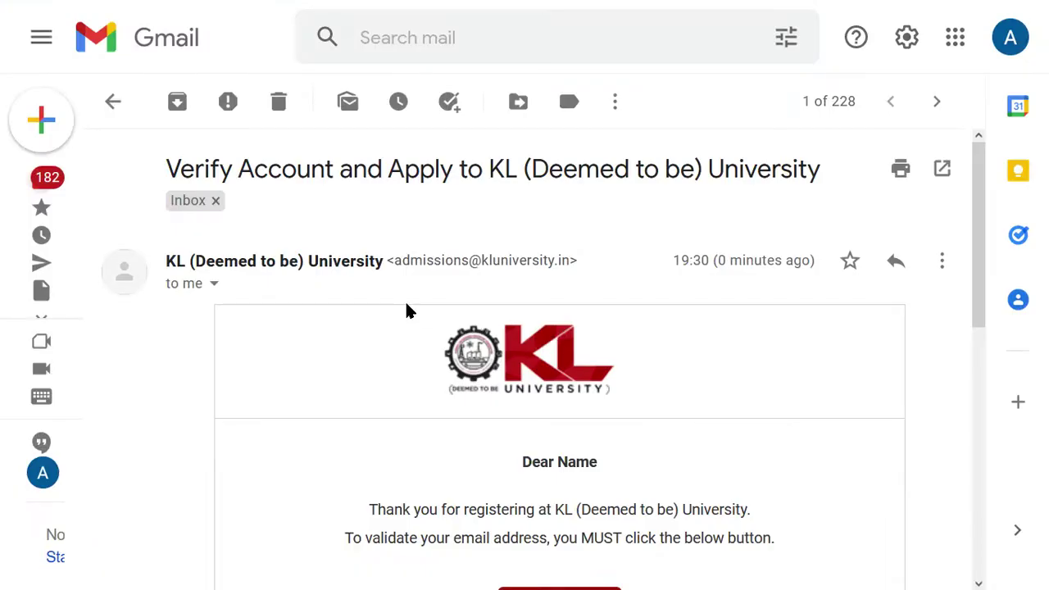
# - Validate the email address through the verification link in the KL University email
pyautogui.scroll(-2, 405, 307)
pyautogui.scroll(-3, 390, 301)
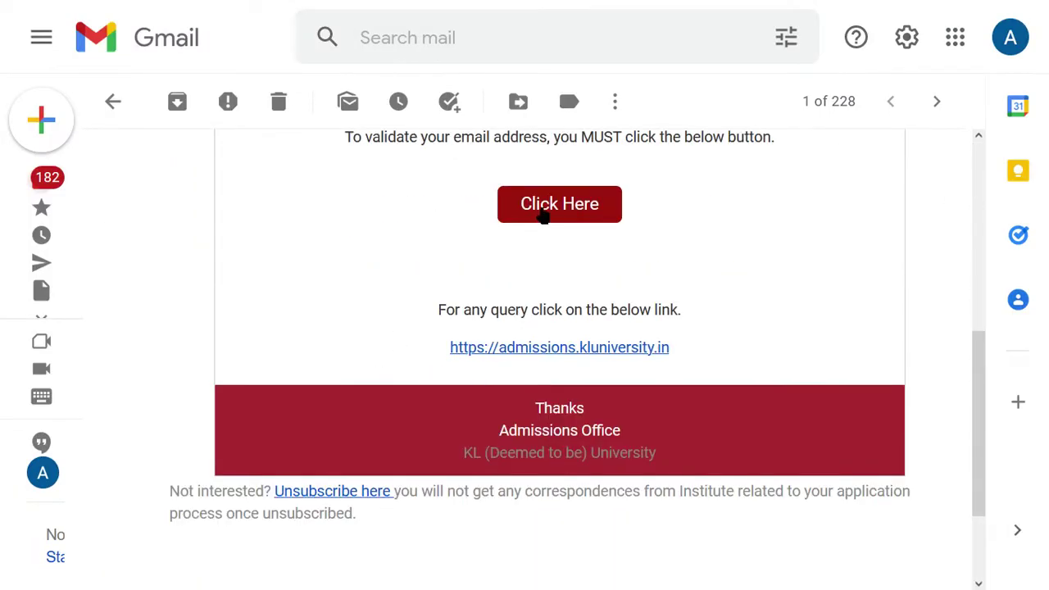
pyautogui.click(544, 213)
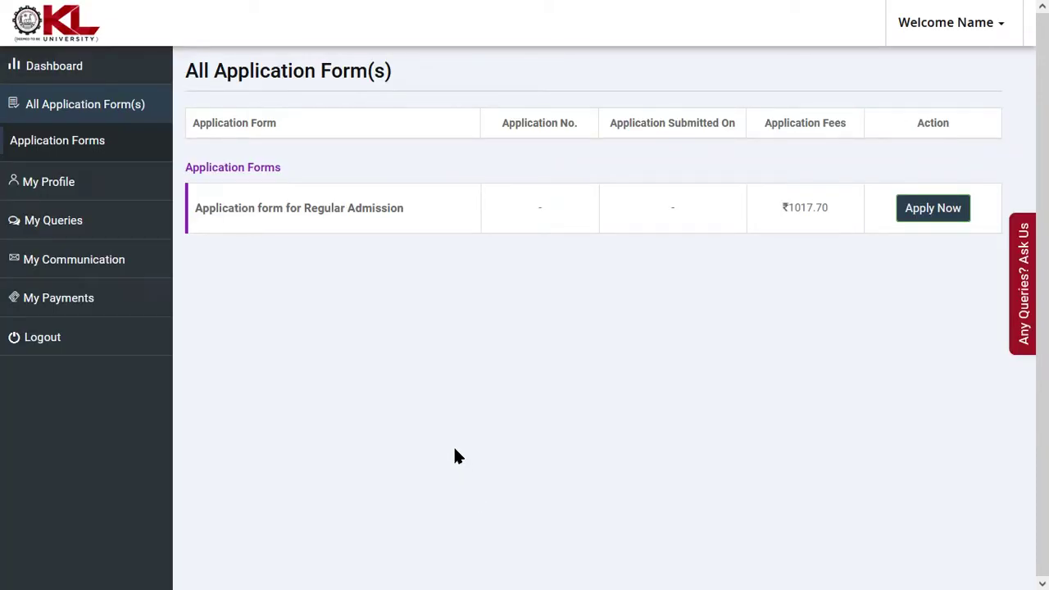
# - Start an application with the application form for Regular Admission
pyautogui.doubleClick(807, 131)
pyautogui.moveTo(195, 209); pyautogui.dragTo(283, 212)
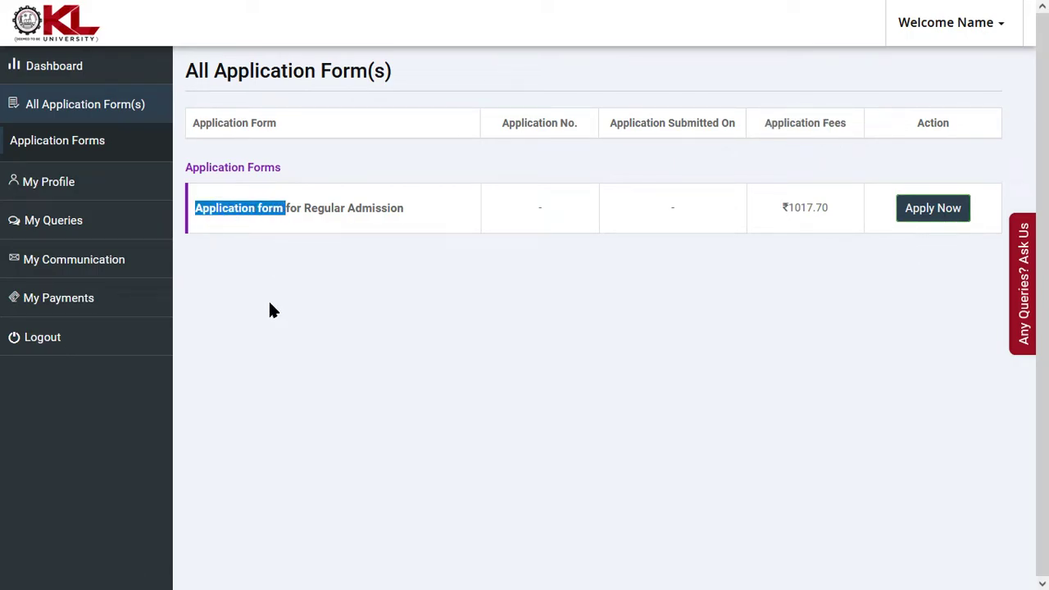
pyautogui.click(916, 220)
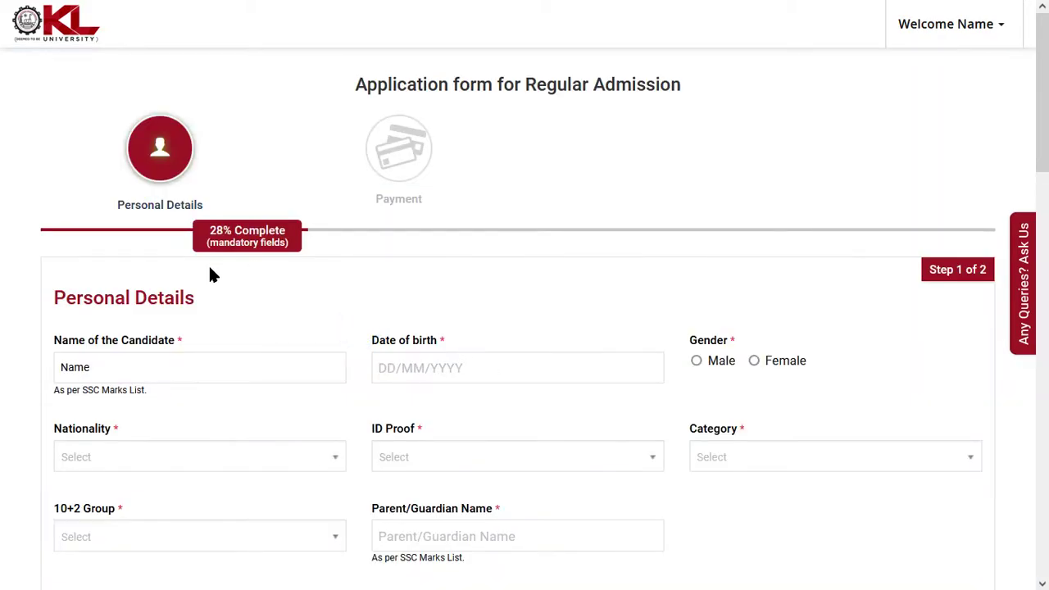
# - Enter the candidate's date of birth in the Personal Details section using the calendar
pyautogui.scroll(-1, 175, 274)
pyautogui.moveTo(69, 210); pyautogui.dragTo(171, 206)
pyautogui.click(172, 206)
pyautogui.click(148, 262)
pyautogui.click(486, 283)
pyautogui.click(450, 309)
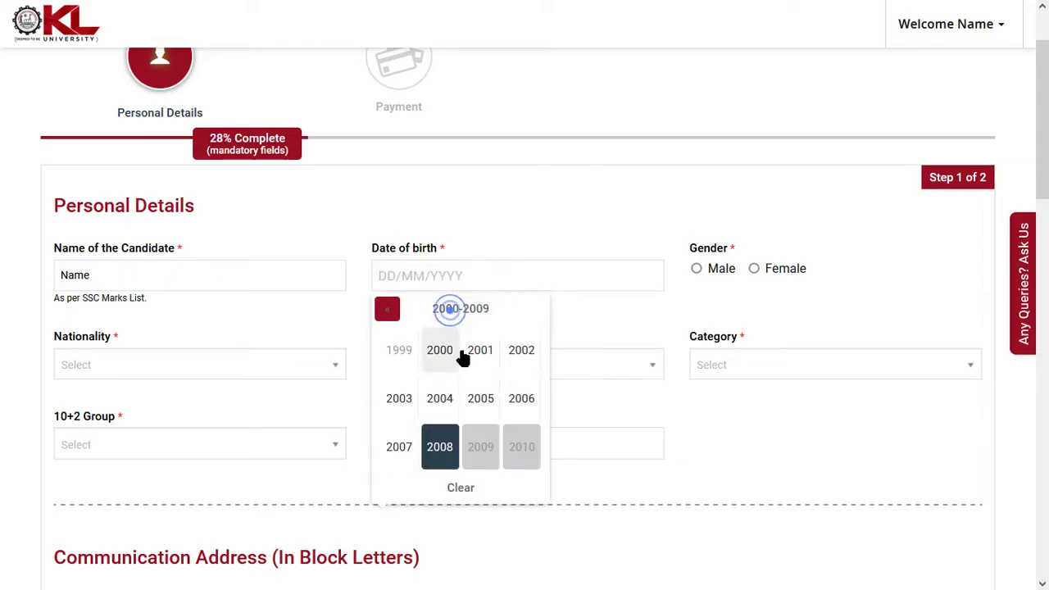
pyautogui.click(394, 313)
pyautogui.click(480, 398)
pyautogui.click(400, 351)
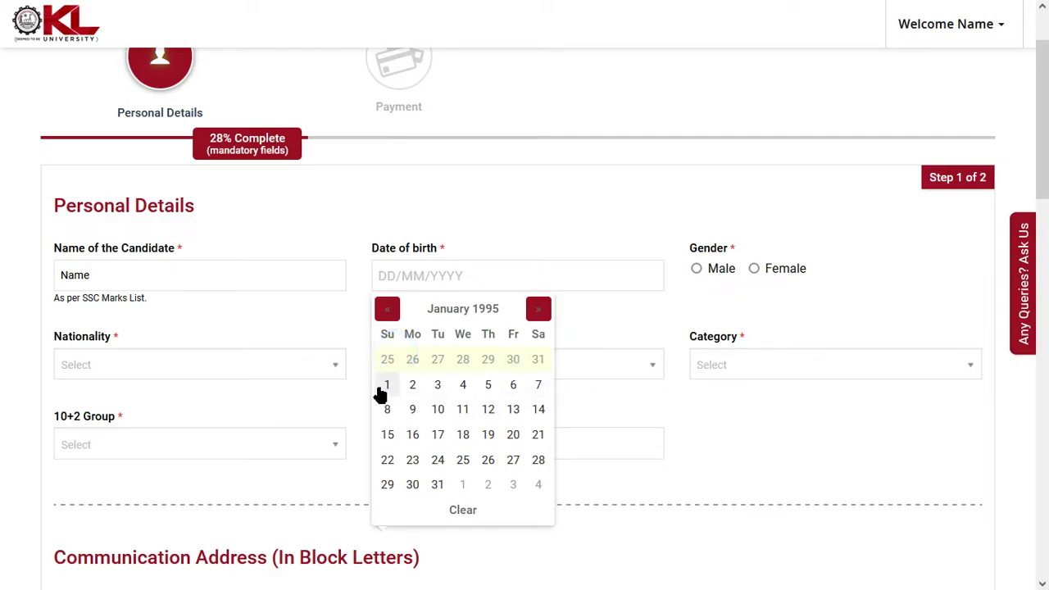
pyautogui.click(387, 386)
# - Set the candidate's gender to Male and the nationality to India
pyautogui.click(696, 268)
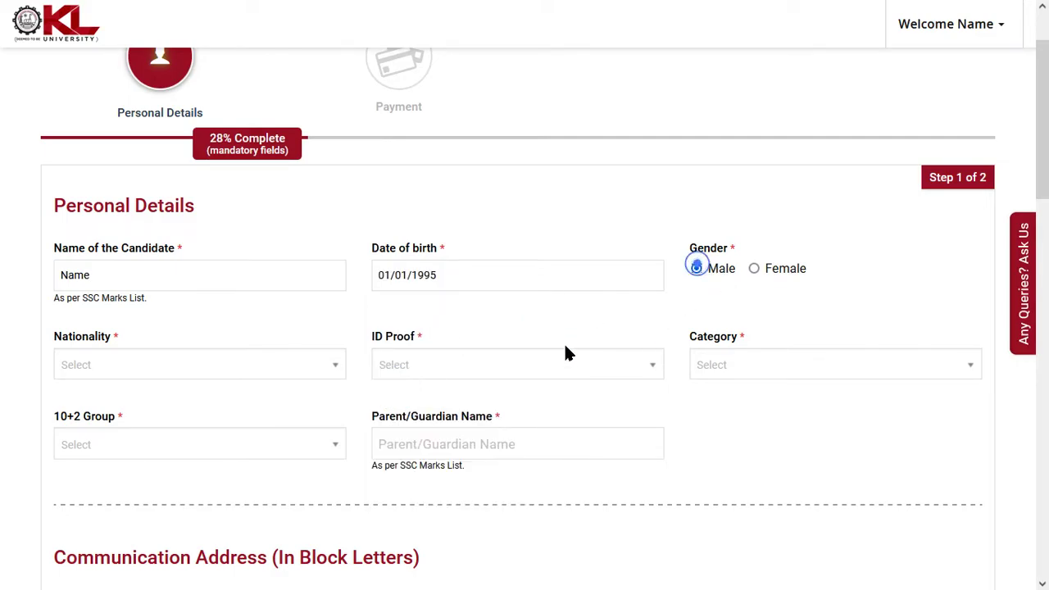
pyautogui.click(149, 364)
pyautogui.click(112, 440)
# - Choose Aadhar Number as the ID proof and General/OC as the category
pyautogui.click(446, 370)
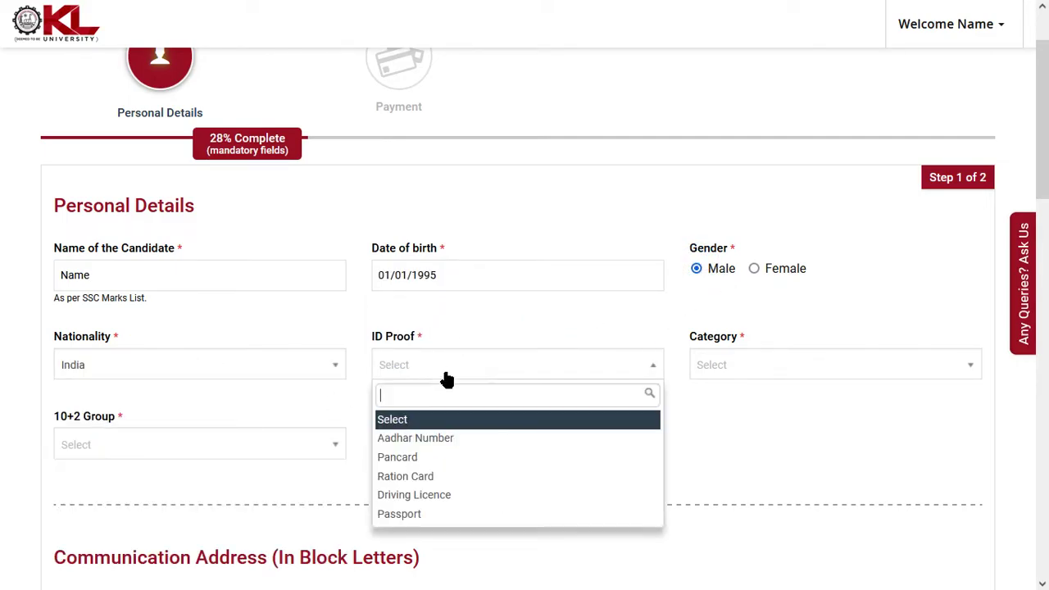
pyautogui.click(452, 437)
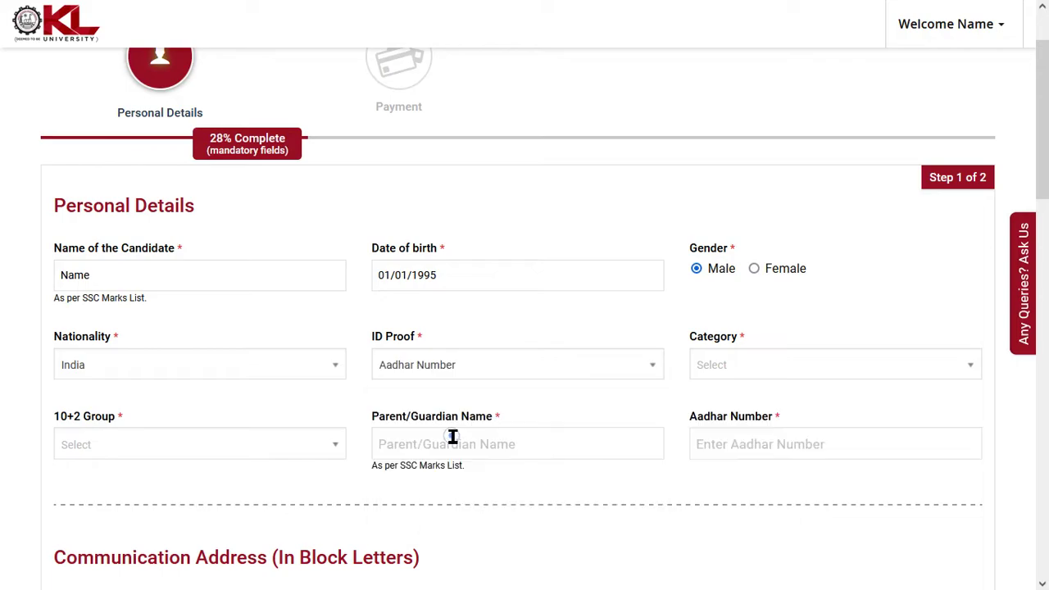
pyautogui.click(746, 369)
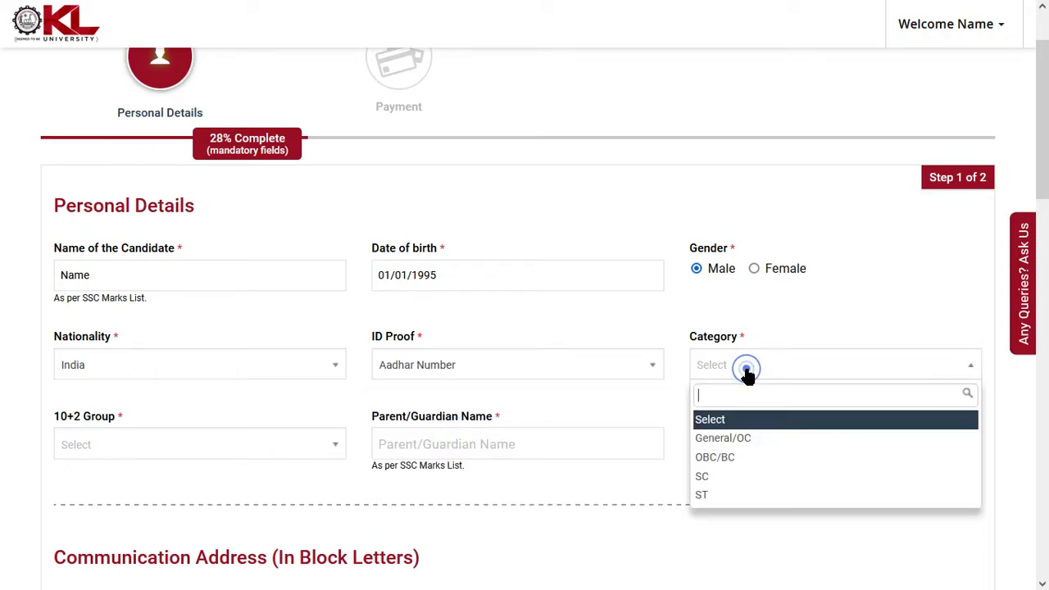
pyautogui.click(750, 438)
# - Set the candidate's 10+2 Group to MPC
pyautogui.scroll(-2, 677, 293)
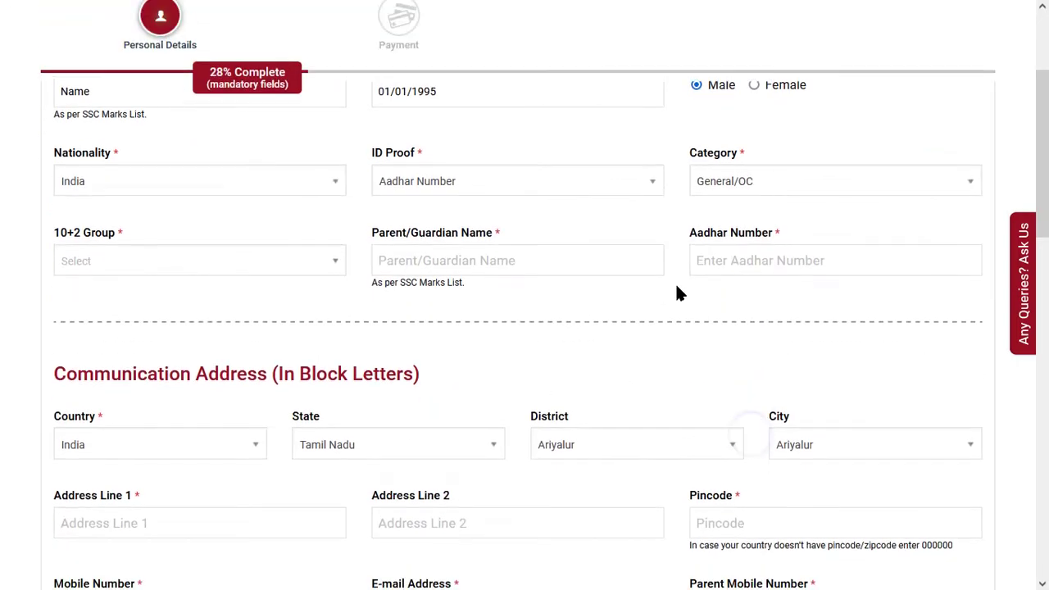
pyautogui.click(164, 264)
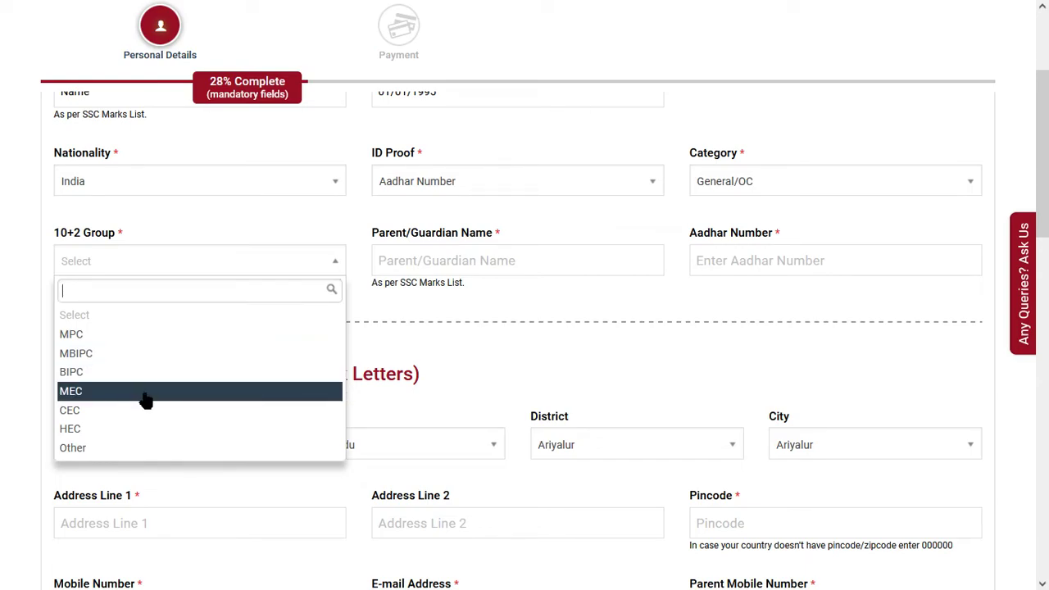
pyautogui.click(100, 335)
# - Review the guardian name and Aadhar number fields and the Communication Address fields, including location, pincode and parent mobile number
pyautogui.click(487, 272)
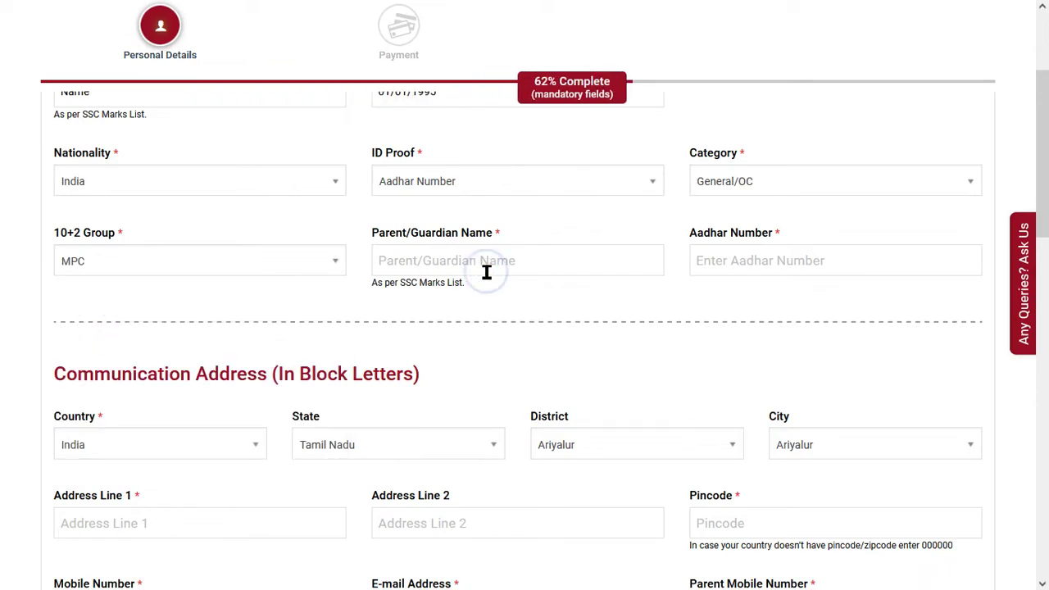
pyautogui.click(521, 263)
pyautogui.click(560, 264)
pyautogui.click(746, 269)
pyautogui.scroll(-3, 364, 265)
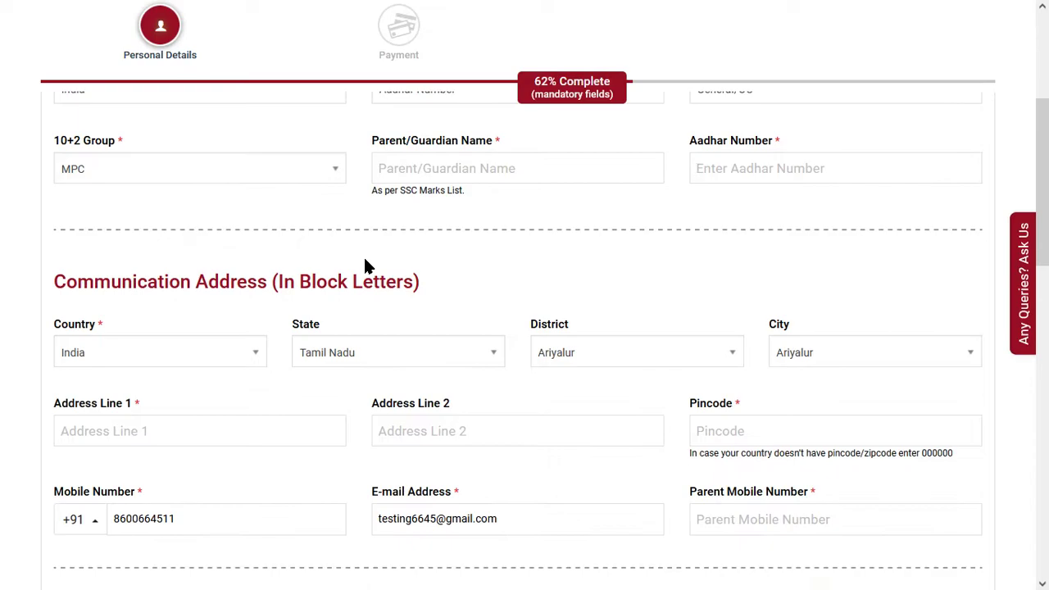
pyautogui.moveTo(130, 196); pyautogui.dragTo(343, 199)
pyautogui.click(344, 198)
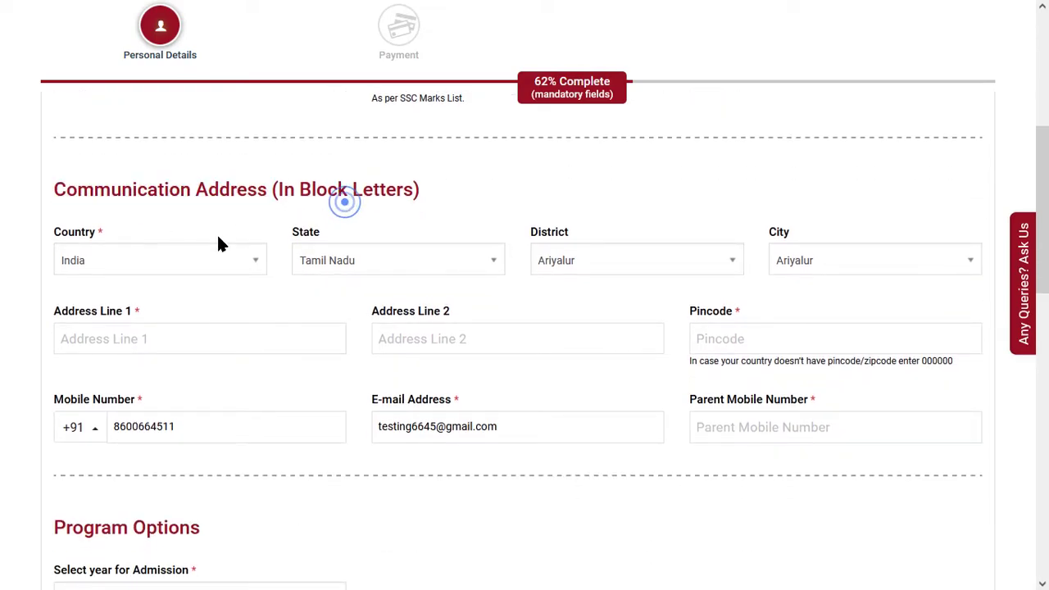
pyautogui.click(146, 247)
pyautogui.click(150, 257)
pyautogui.click(369, 262)
pyautogui.click(558, 261)
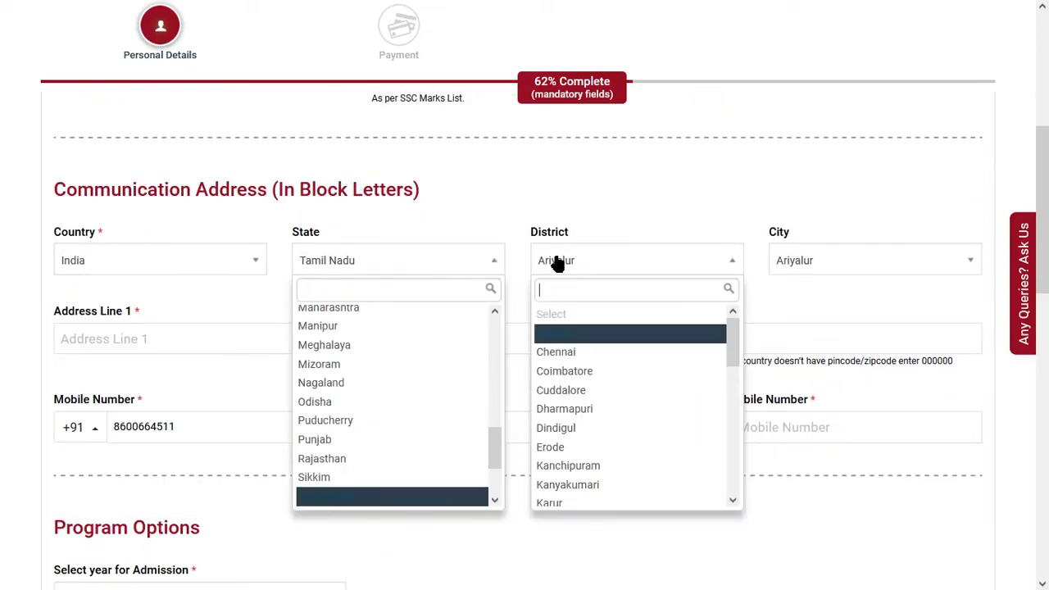
pyautogui.click(780, 259)
pyautogui.click(117, 339)
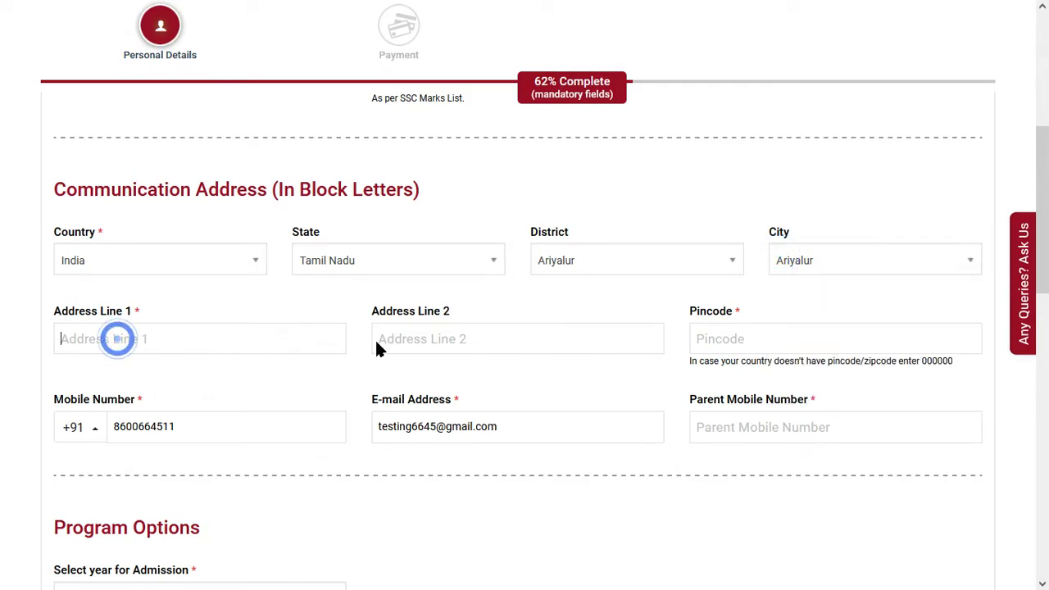
pyautogui.click(493, 341)
pyautogui.click(792, 333)
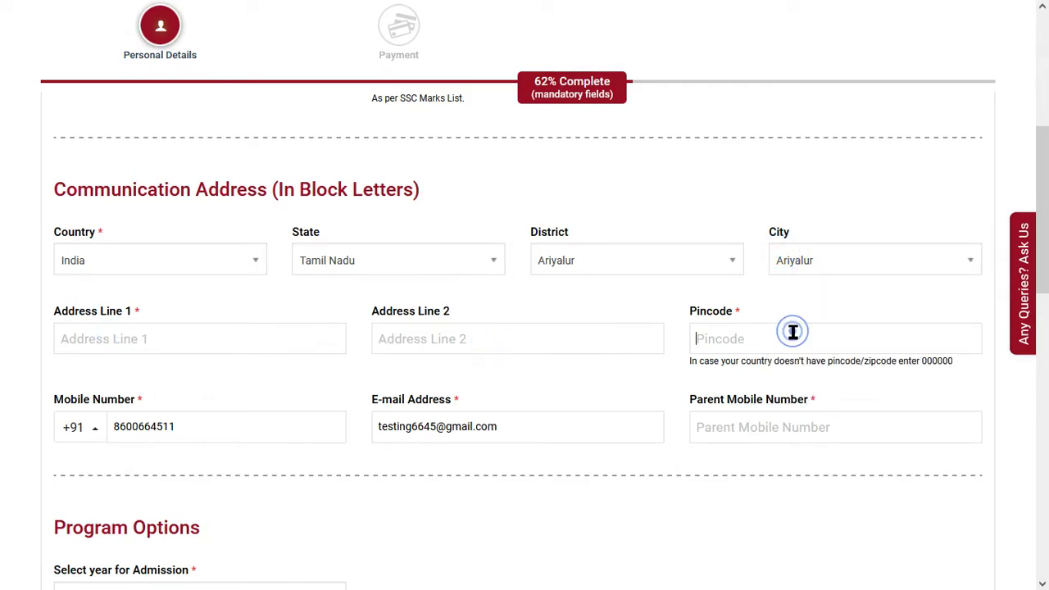
pyautogui.scroll(-1, 295, 394)
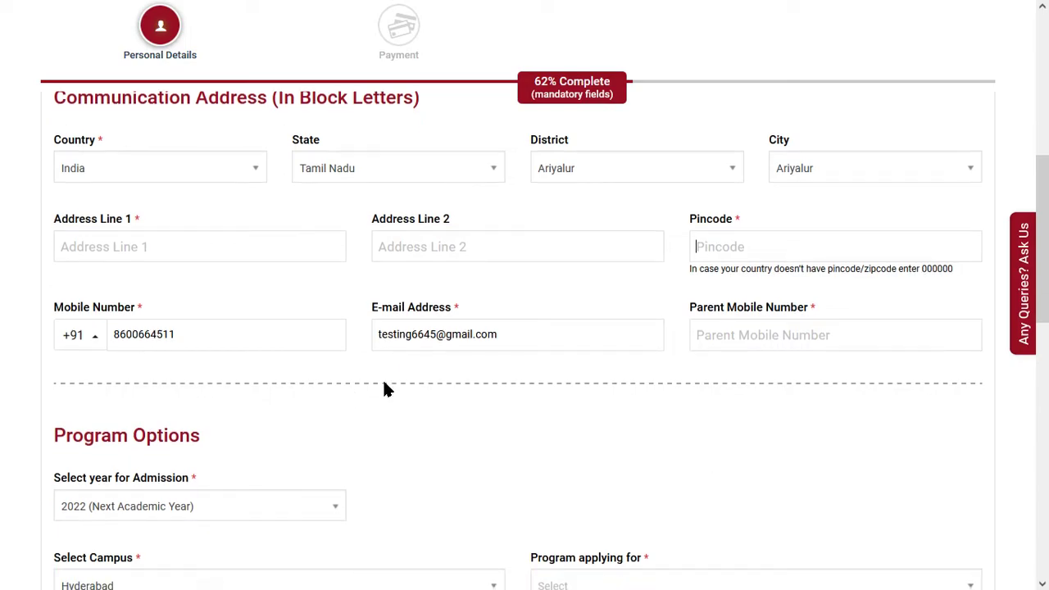
pyautogui.click(733, 327)
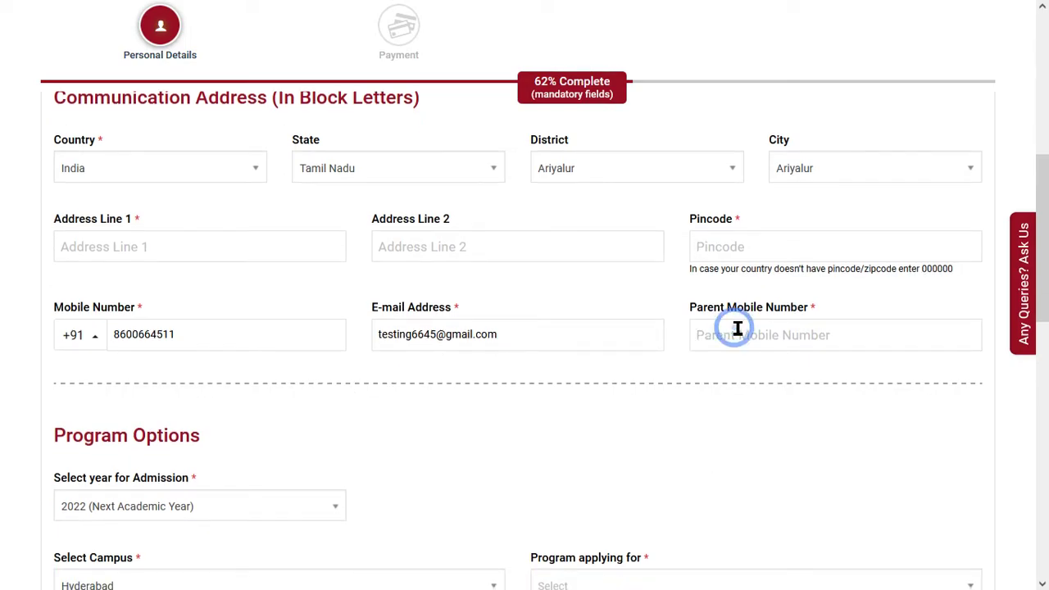
pyautogui.click(745, 331)
# - Choose B.Tech Lateral Entry - CSE as the program applying for in Program Options
pyautogui.scroll(-1, 746, 328)
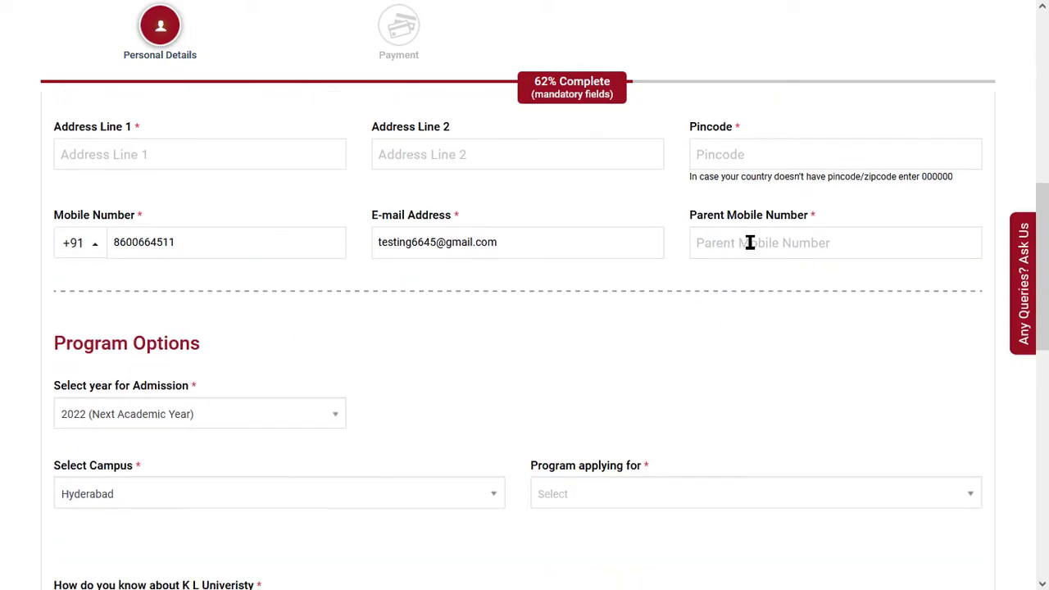
pyautogui.scroll(-2, 465, 316)
pyautogui.moveTo(85, 166); pyautogui.dragTo(188, 169)
pyautogui.click(188, 169)
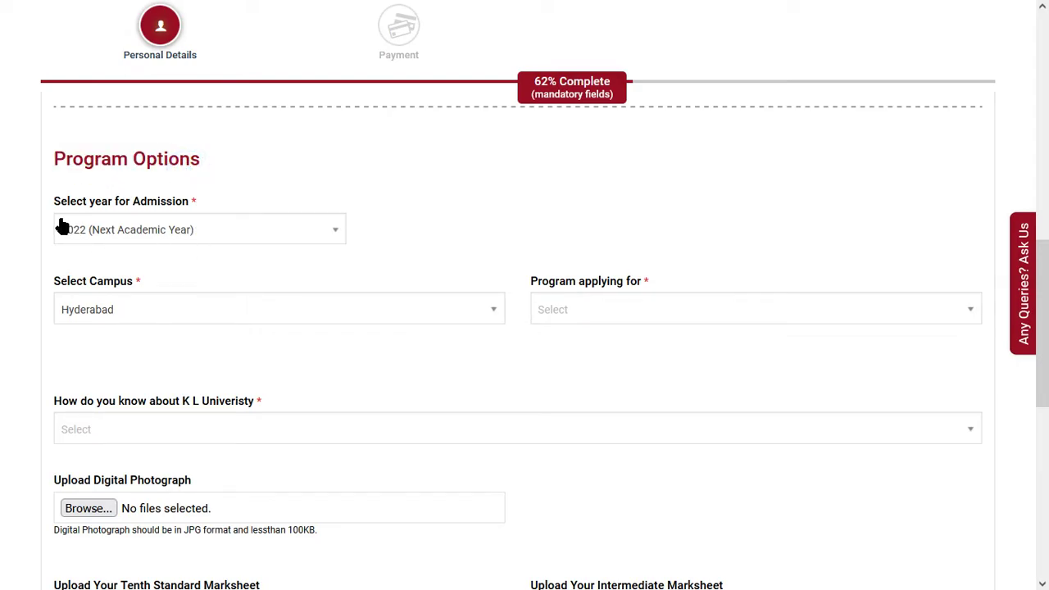
pyautogui.click(104, 238)
pyautogui.click(104, 238)
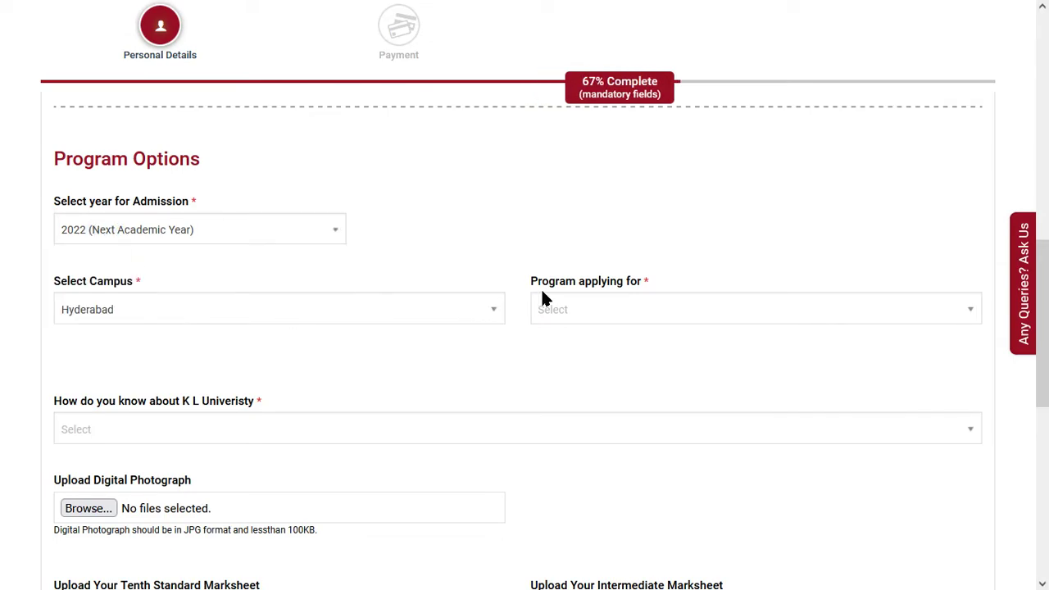
pyautogui.click(587, 300)
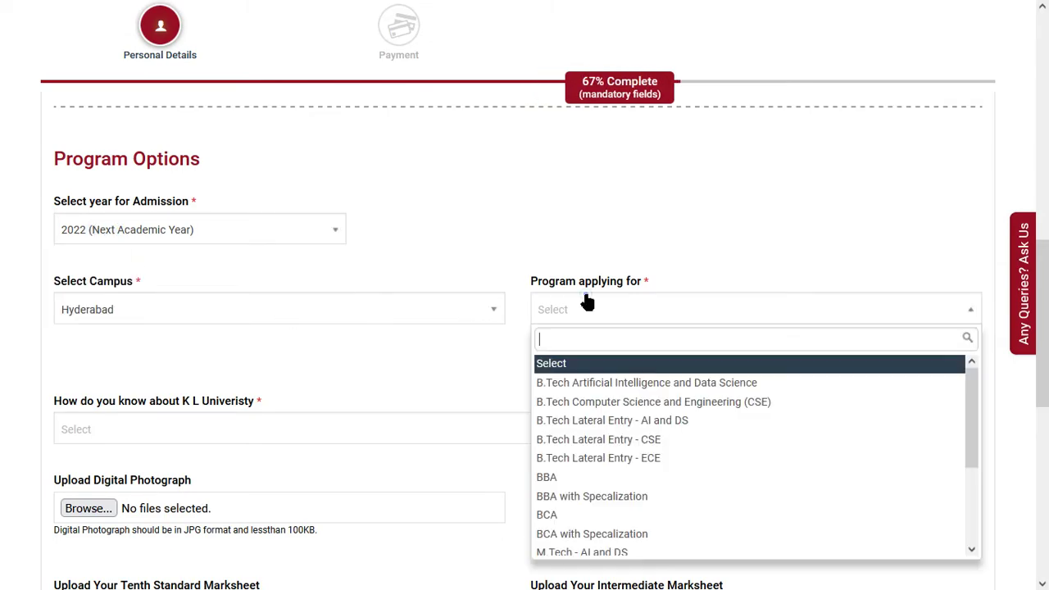
pyautogui.click(598, 439)
# - Answer how the candidate knows about K L University with Friends/Relatives
pyautogui.scroll(-2, 205, 306)
pyautogui.moveTo(55, 310); pyautogui.dragTo(216, 309)
pyautogui.click(211, 309)
pyautogui.click(357, 301)
pyautogui.hotkey('ctrl', '+')
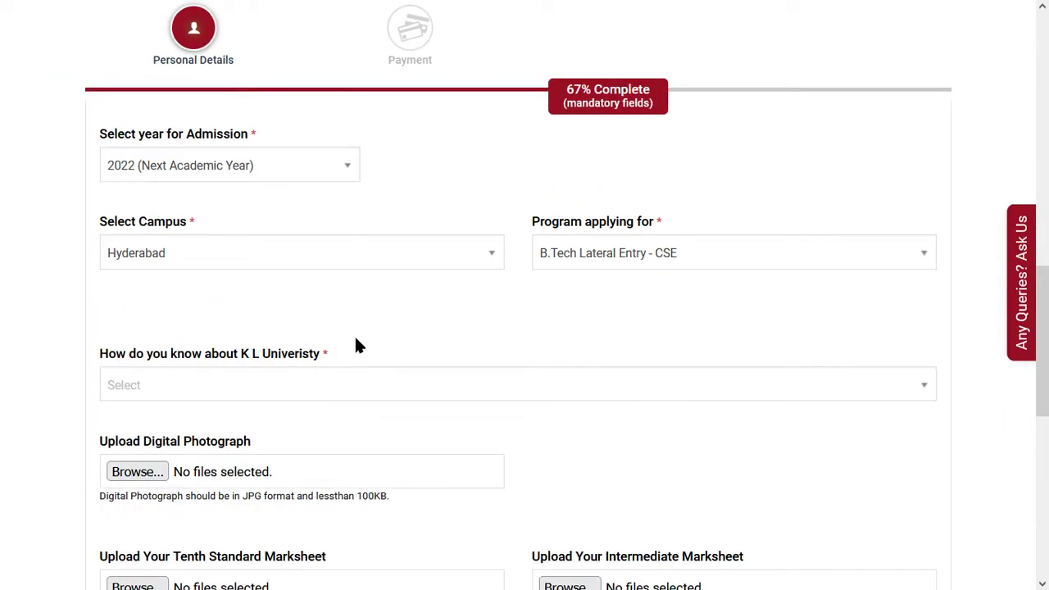
pyautogui.scroll(-2, 344, 348)
pyautogui.click(133, 290)
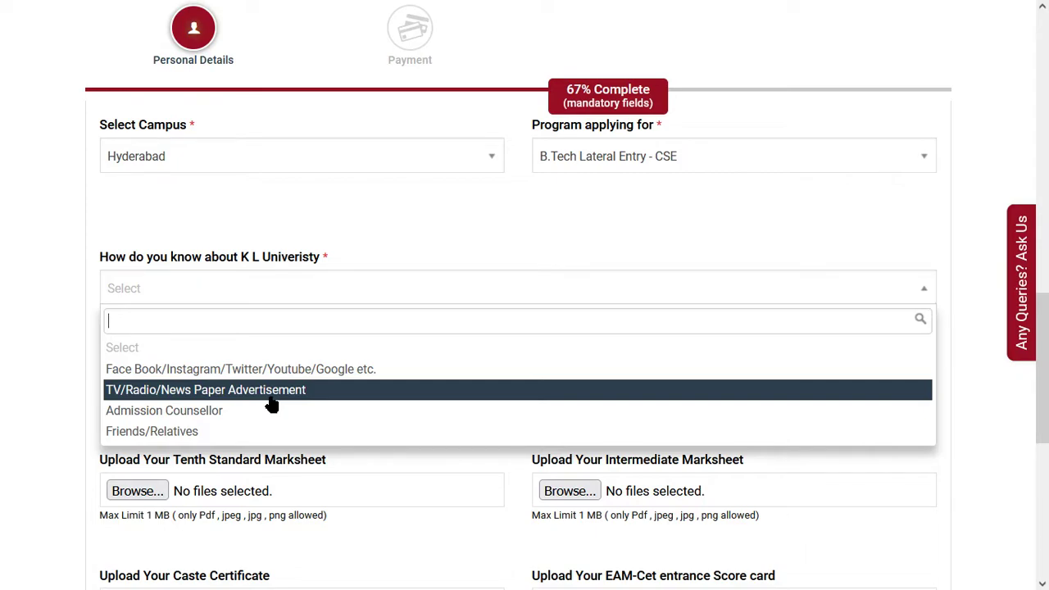
pyautogui.click(186, 434)
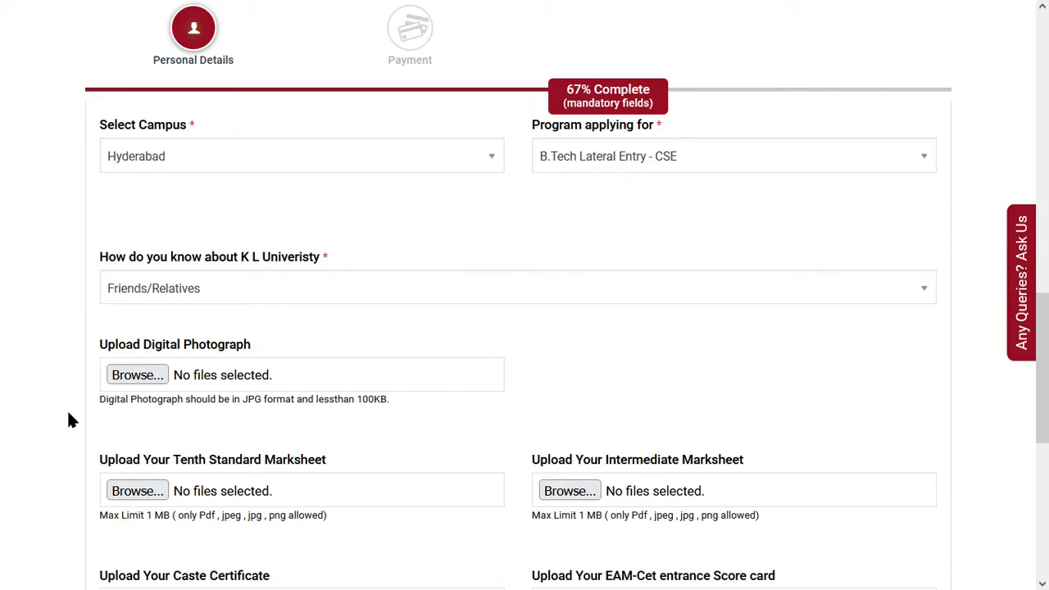
# - Review the upload requirements for the digital photograph, marksheets, caste certificate and entrance score cards
pyautogui.scroll(-2, 92, 398)
pyautogui.click(66, 330)
pyautogui.moveTo(115, 244); pyautogui.dragTo(222, 254)
pyautogui.click(220, 253)
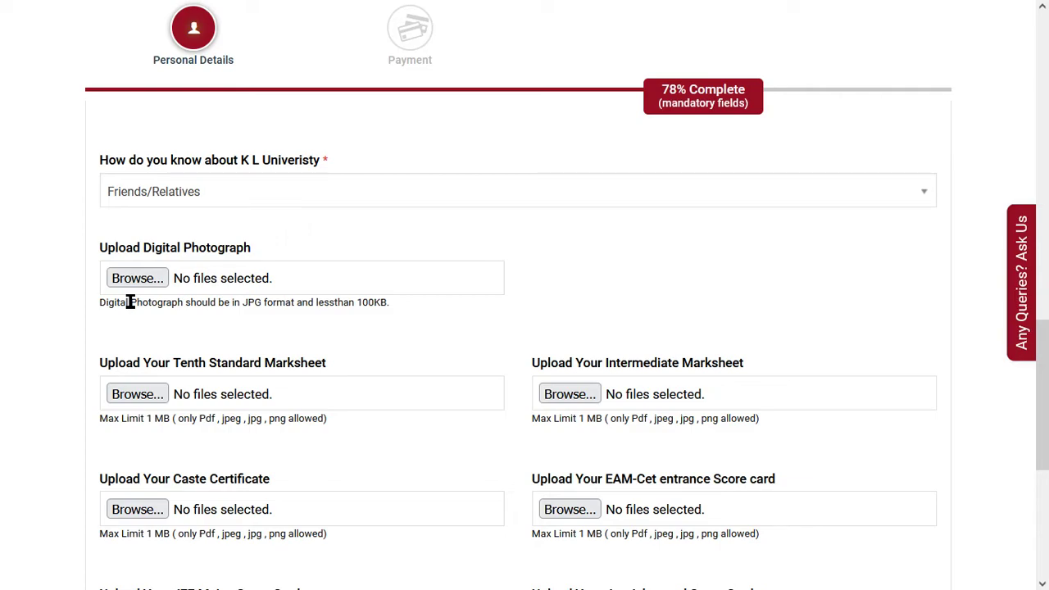
pyautogui.moveTo(100, 302); pyautogui.dragTo(364, 305)
pyautogui.click(367, 318)
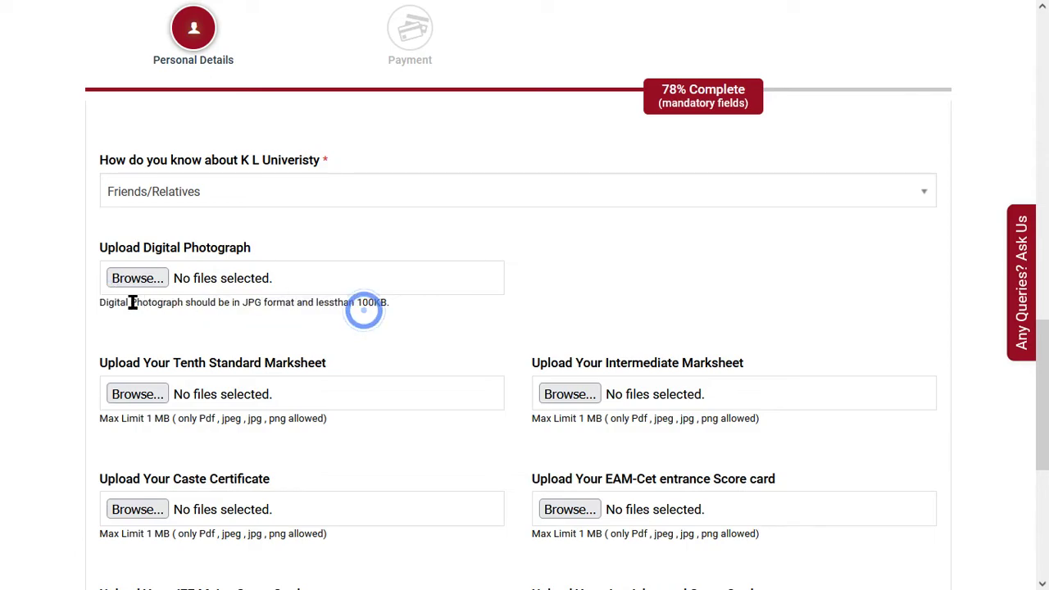
pyautogui.moveTo(125, 368); pyautogui.dragTo(256, 365)
pyautogui.click(263, 363)
pyautogui.scroll(-2, 160, 322)
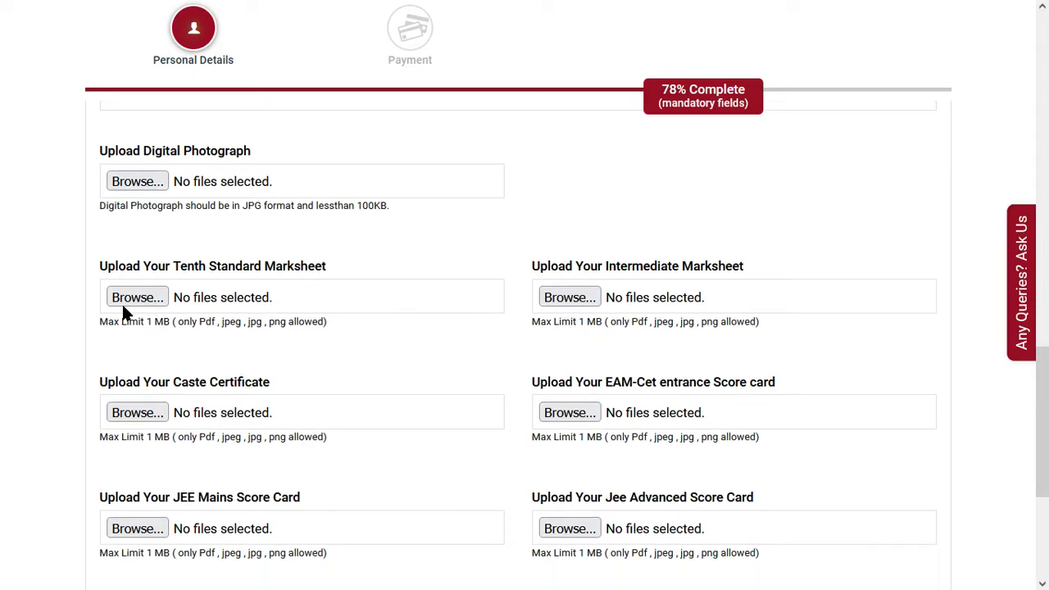
# - Review the upload fields for the intermediate marksheet, caste certificate and the EAM-Cet, JEE, KLEEE and NATA score cards
pyautogui.moveTo(553, 266); pyautogui.dragTo(742, 266)
pyautogui.click(654, 266)
pyautogui.scroll(-2, 213, 319)
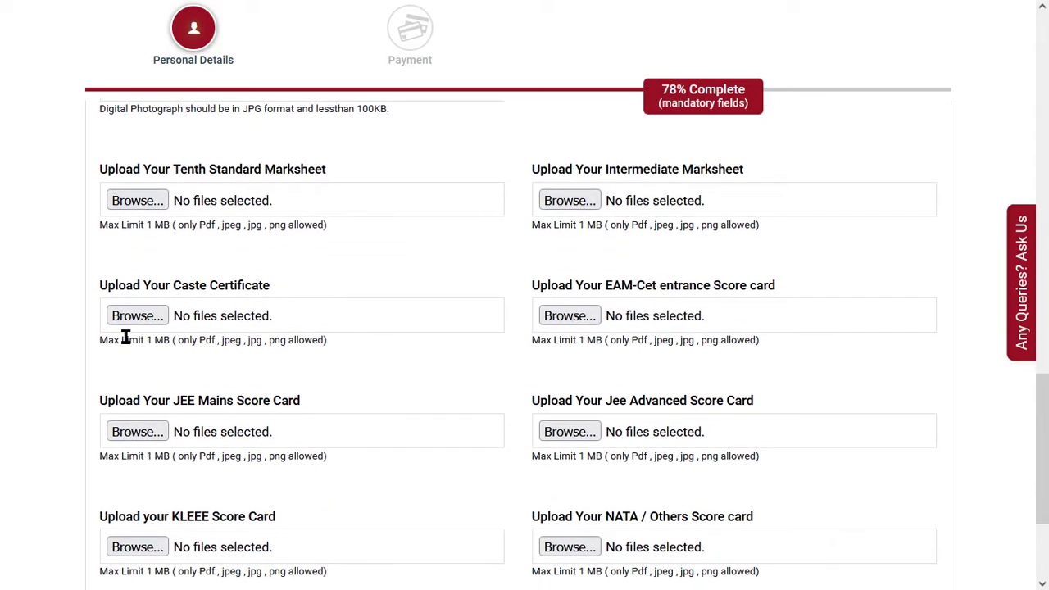
pyautogui.moveTo(543, 295); pyautogui.dragTo(744, 297)
pyautogui.click(740, 291)
pyautogui.scroll(-2, 167, 386)
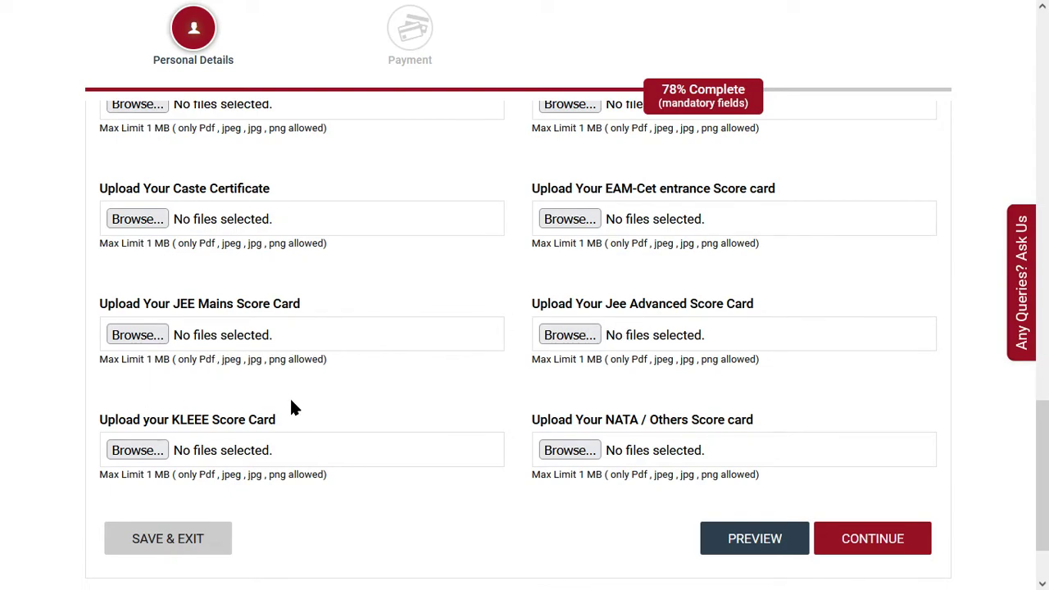
pyautogui.scroll(-2, 487, 441)
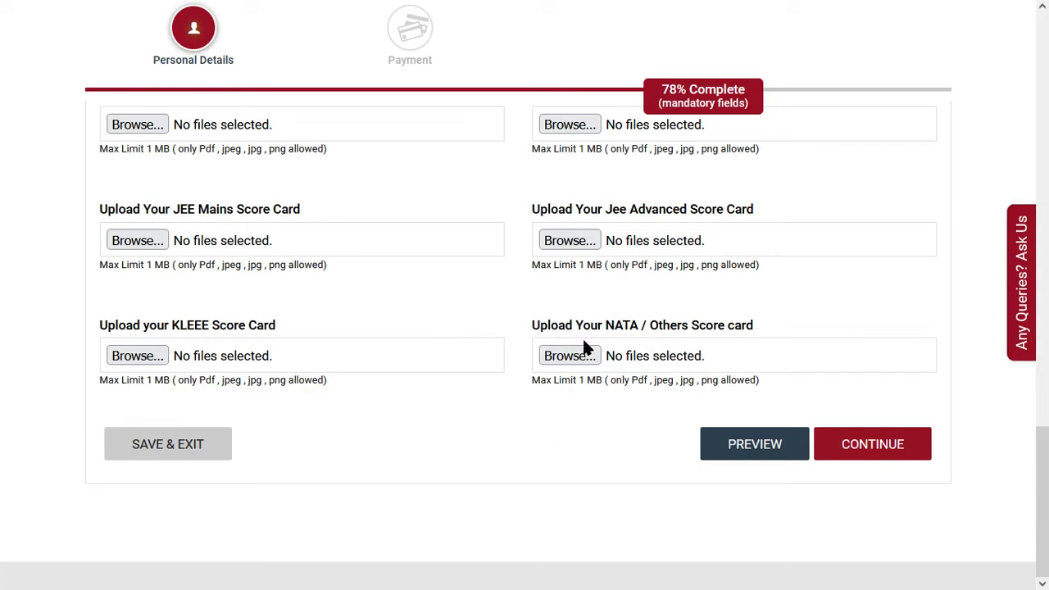
pyautogui.scroll(5, 396, 321)
pyautogui.scroll(-5, 541, 375)
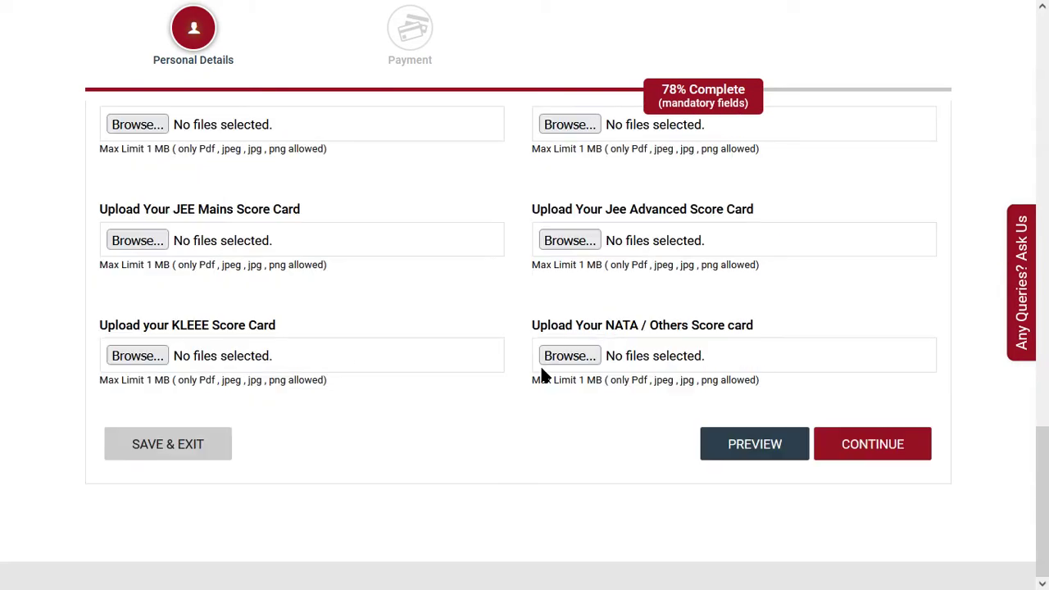
# - Continue from the personal details to the payment review and proceed to pay the application fee
pyautogui.click(890, 459)
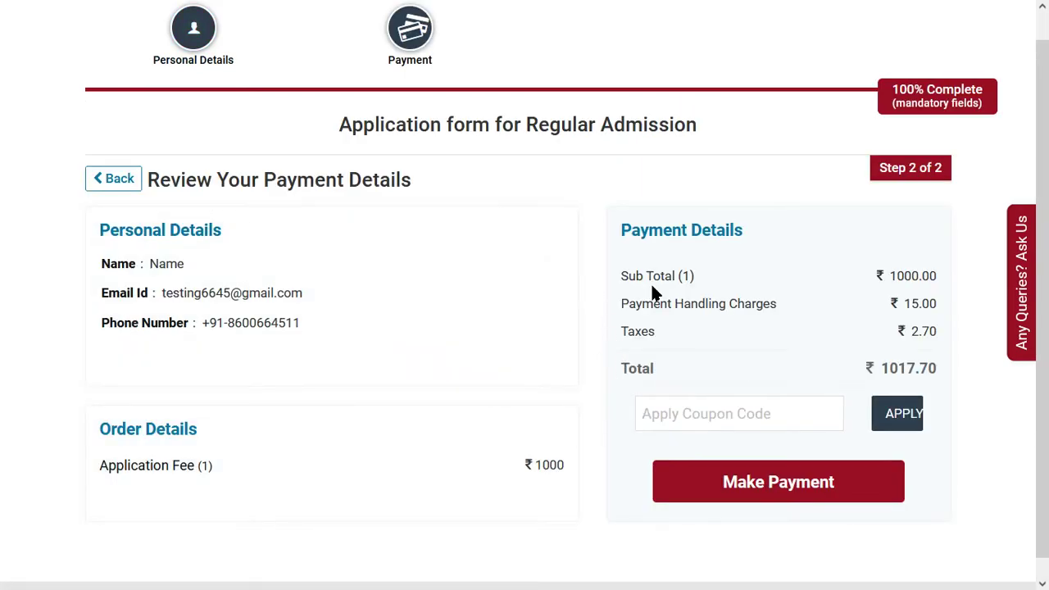
pyautogui.tripleClick(637, 226)
pyautogui.click(612, 245)
pyautogui.click(746, 475)
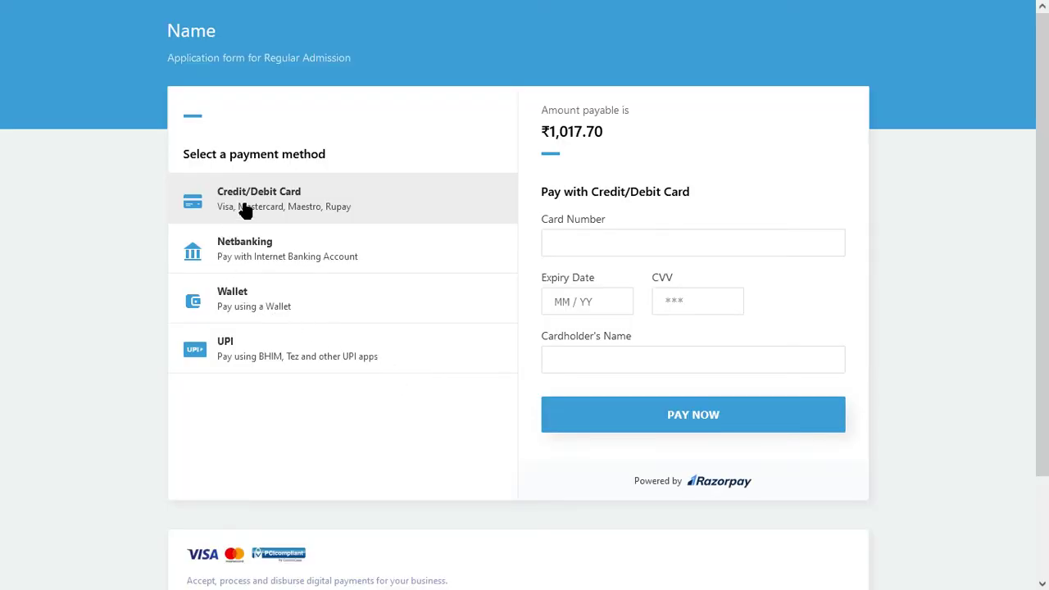
# - Look through the available payment methods: Credit/Debit Card, Netbanking, Wallet and UPI
pyautogui.click(283, 242)
pyautogui.click(320, 194)
pyautogui.click(287, 264)
pyautogui.click(241, 340)
pyautogui.click(251, 300)
pyautogui.click(251, 344)
pyautogui.click(251, 300)
pyautogui.click(254, 368)
pyautogui.click(315, 402)
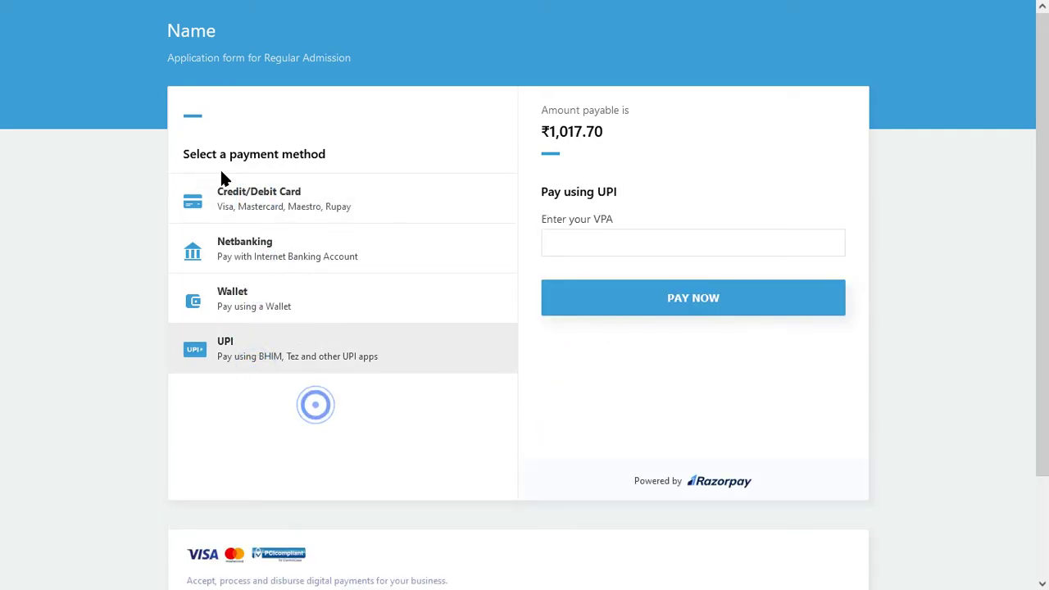
pyautogui.moveTo(207, 161); pyautogui.dragTo(320, 155)
pyautogui.click(314, 157)
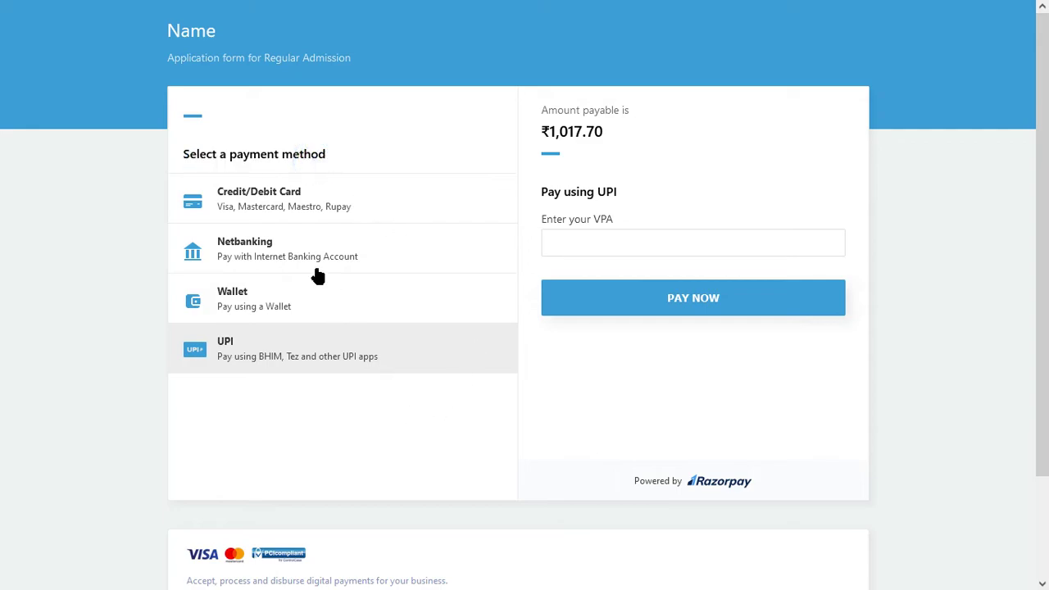
# - Examine the card payment fields, the banks offered for Netbanking and the list of supported wallets
pyautogui.click(241, 190)
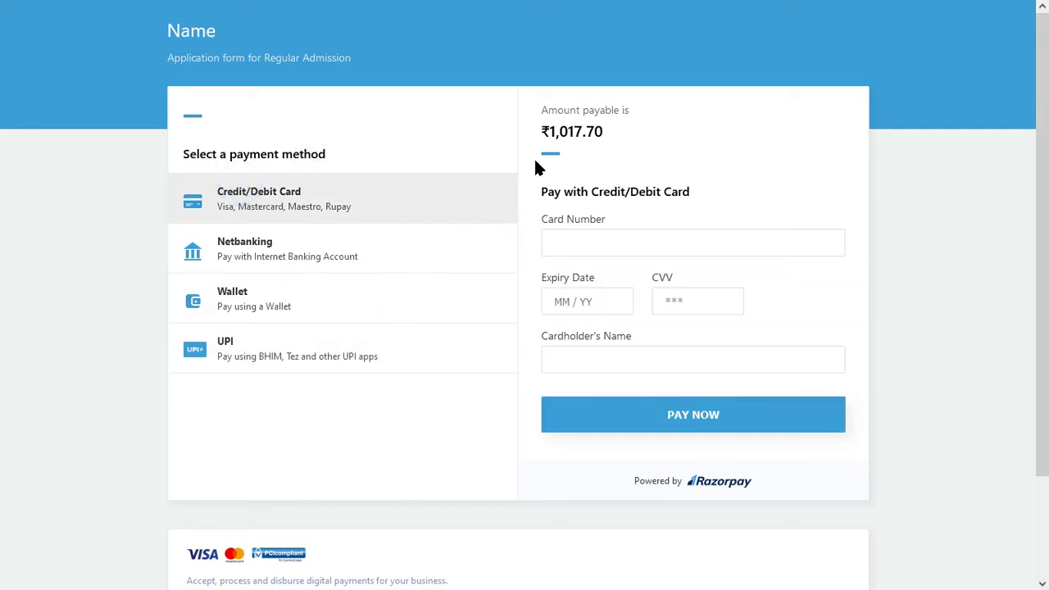
pyautogui.click(244, 265)
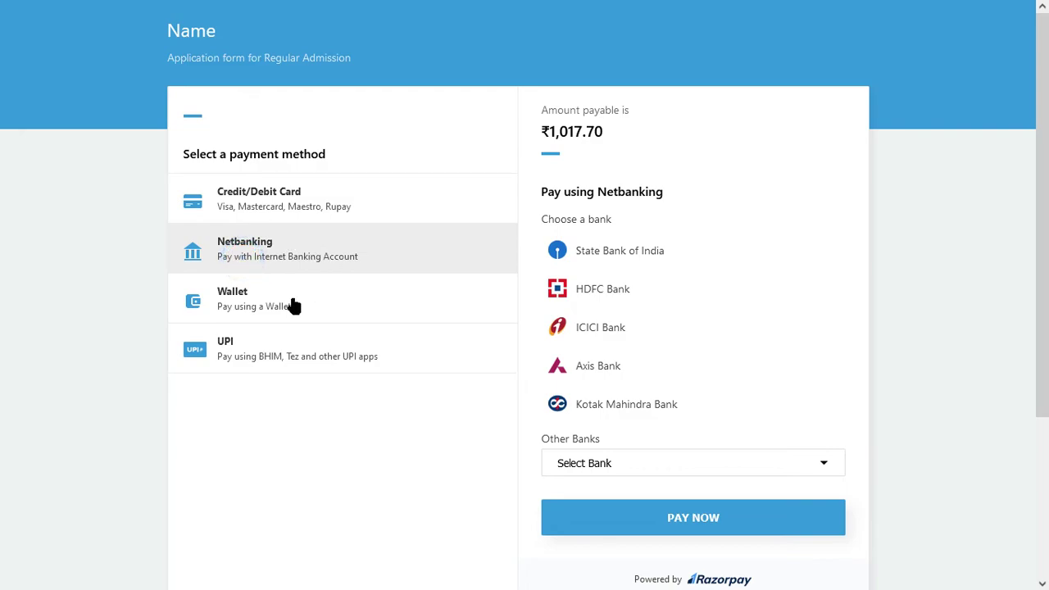
pyautogui.click(277, 198)
pyautogui.click(581, 250)
pyautogui.click(645, 349)
pyautogui.click(457, 415)
pyautogui.click(538, 439)
pyautogui.click(293, 260)
pyautogui.click(279, 302)
pyautogui.scroll(-3, 588, 417)
pyautogui.scroll(3, 380, 360)
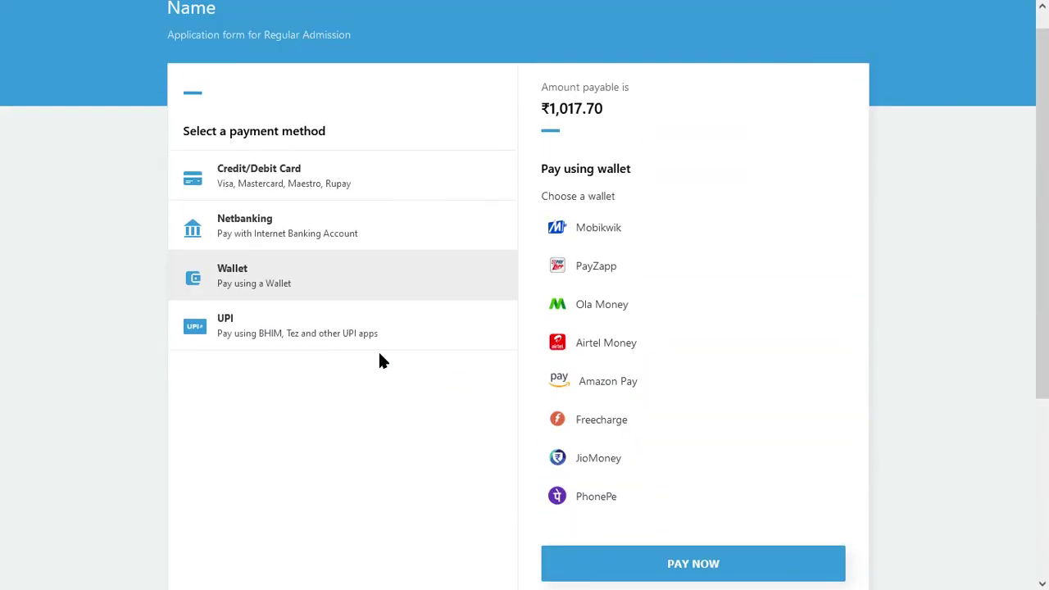
# - Examine the UPI payment option and its VPA field
pyautogui.click(232, 341)
pyautogui.scroll(1, 314, 424)
pyautogui.click(595, 245)
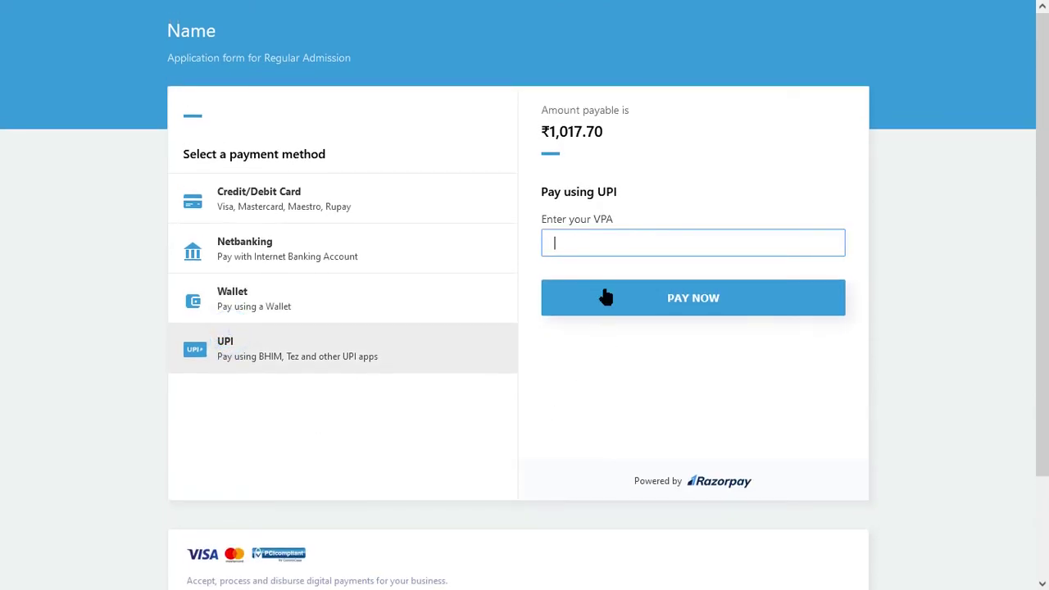
pyautogui.click(628, 393)
# - Choose Credit/Debit Card as the payment method for the application fee
pyautogui.click(308, 192)
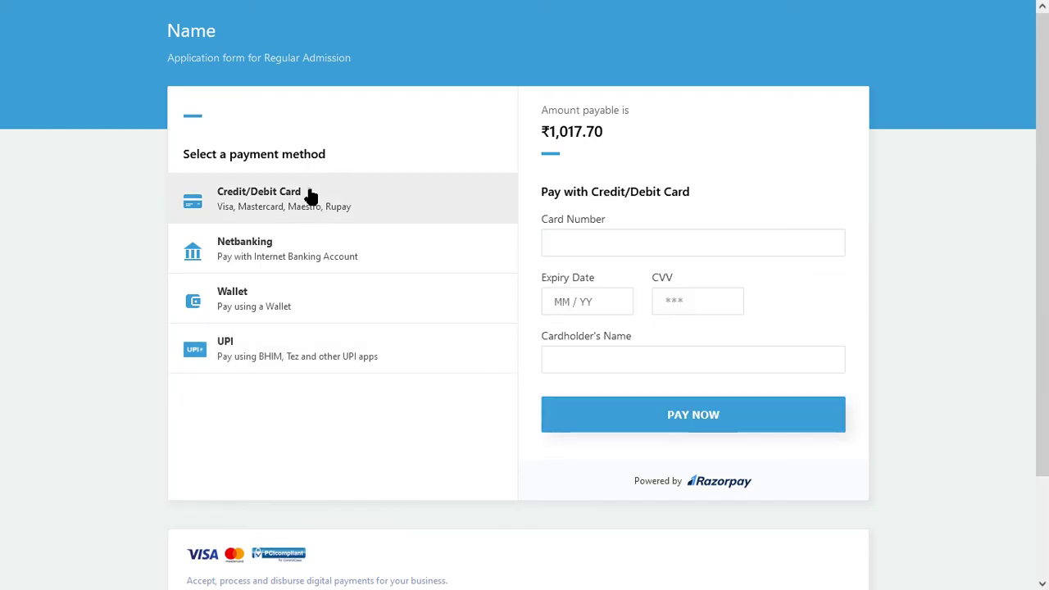
pyautogui.click(328, 446)
pyautogui.click(444, 413)
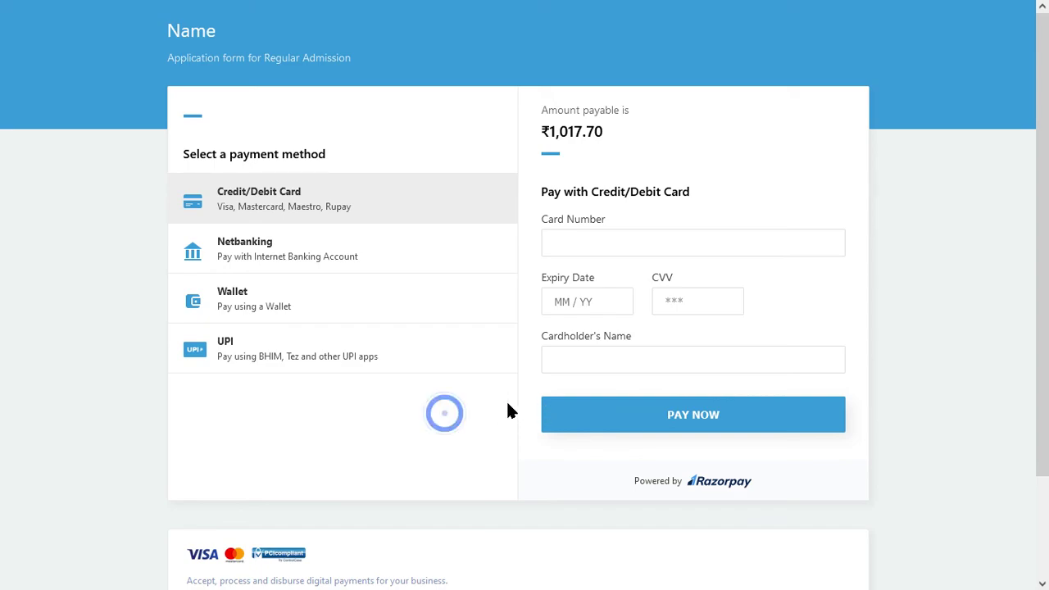